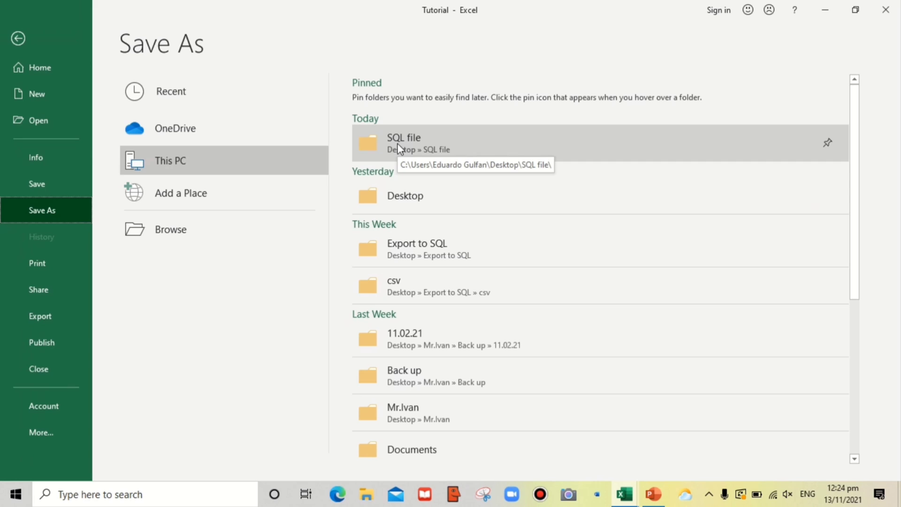
Save the workbook in the Desktop's SQL file folder as Tutorial_CSV in CSV (Comma delimited) format
{"action": "left_click", "coordinate": [398, 148]}
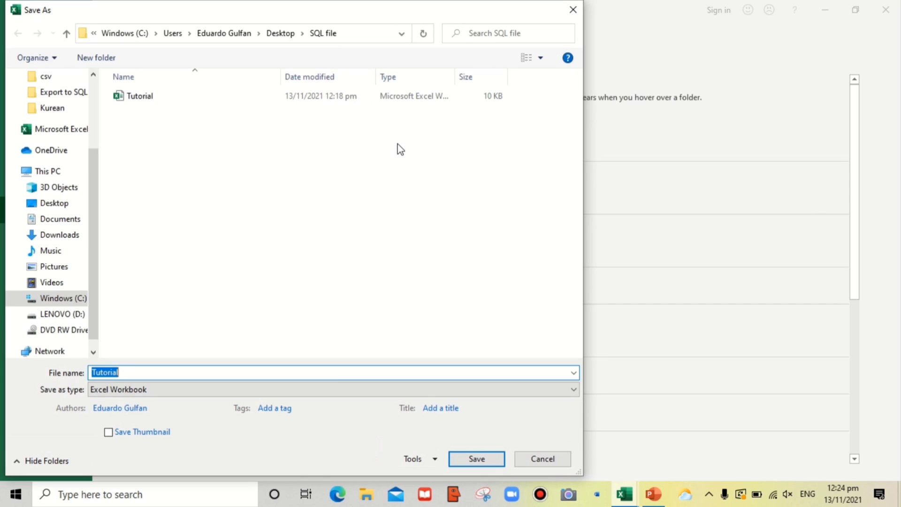
{"action": "left_click", "coordinate": [139, 395]}
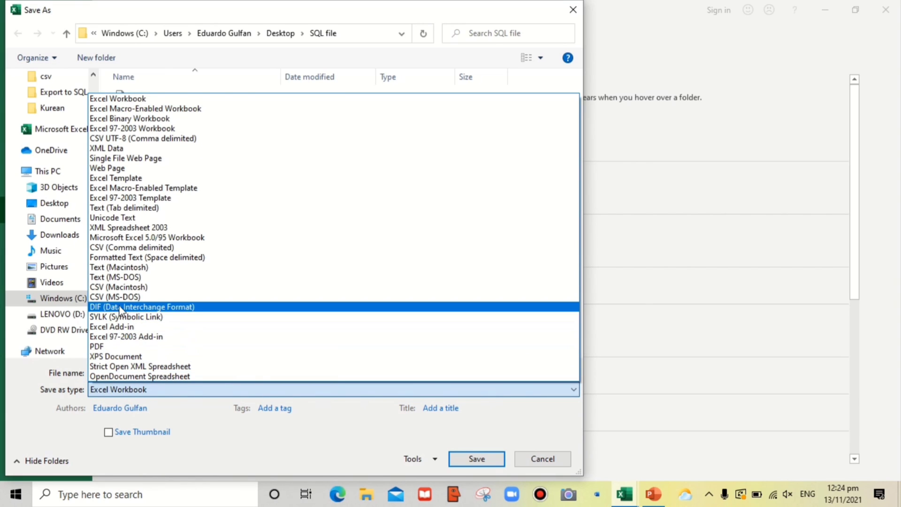
{"action": "left_click", "coordinate": [105, 248]}
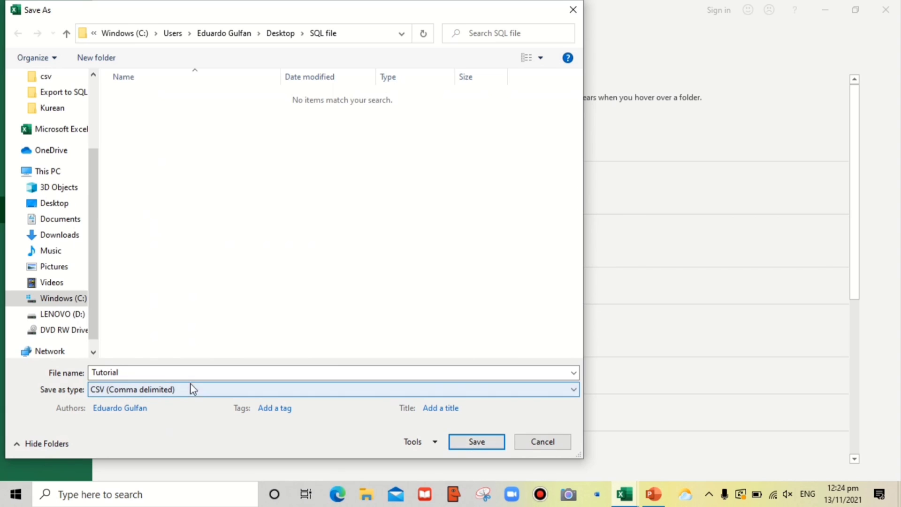
{"action": "double_click", "coordinate": [152, 375]}
{"action": "left_click", "coordinate": [153, 375]}
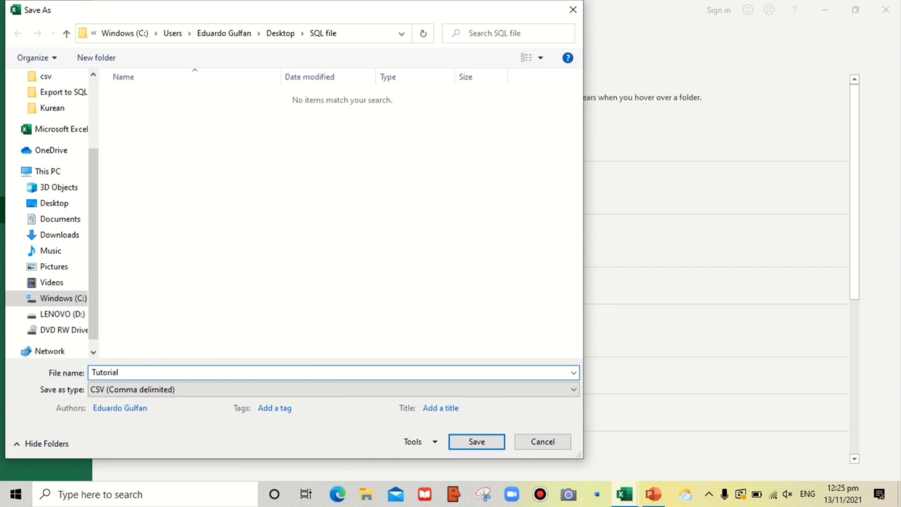
{"action": "type", "text": "_CSV"}
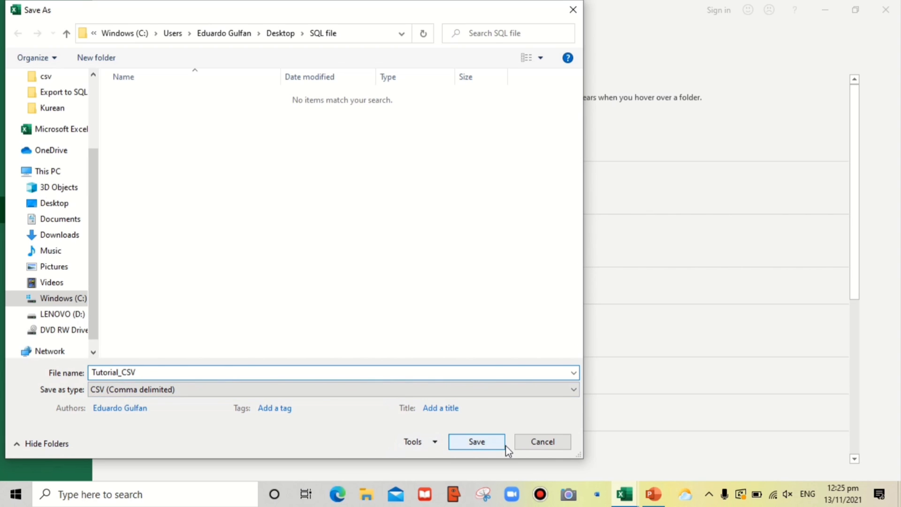
{"action": "left_click", "coordinate": [485, 444]}
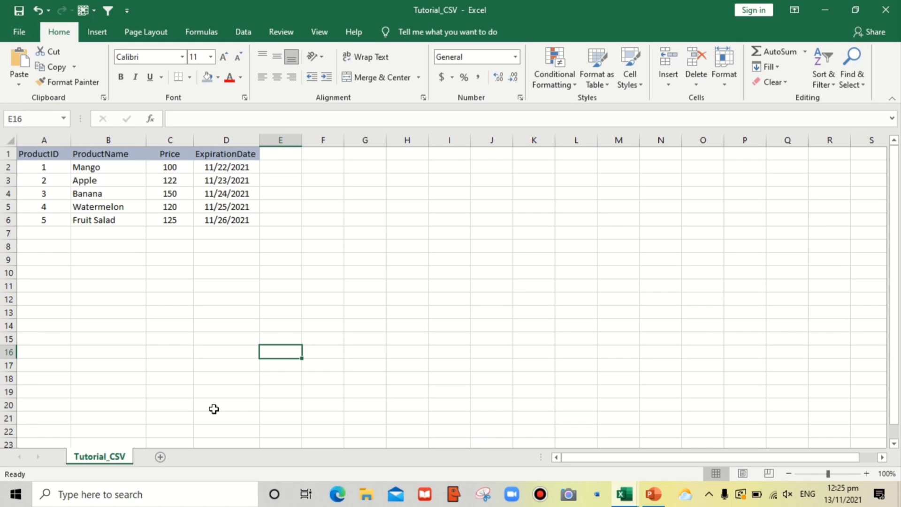
Switch to MySQL Workbench 8.0 CE in a maximized window and open the Local instance MySQL80 connection
{"action": "left_click", "coordinate": [165, 493]}
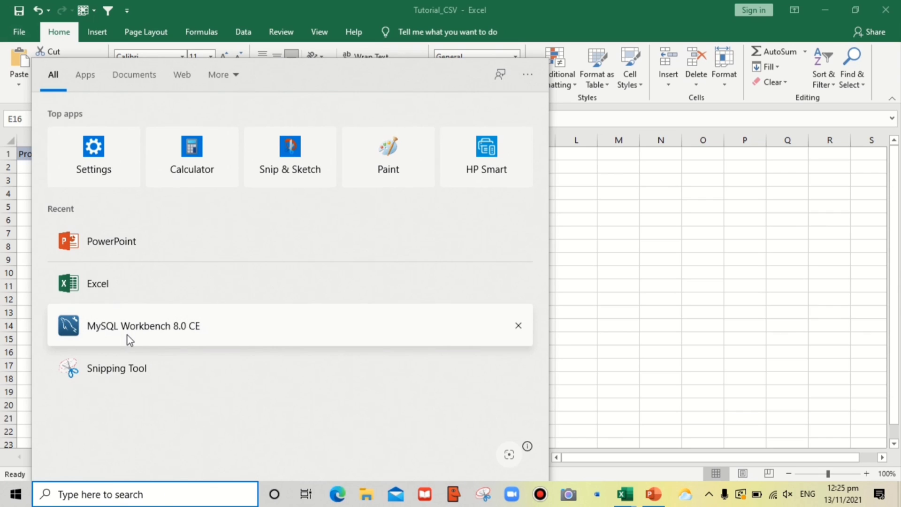
{"action": "left_click", "coordinate": [129, 339]}
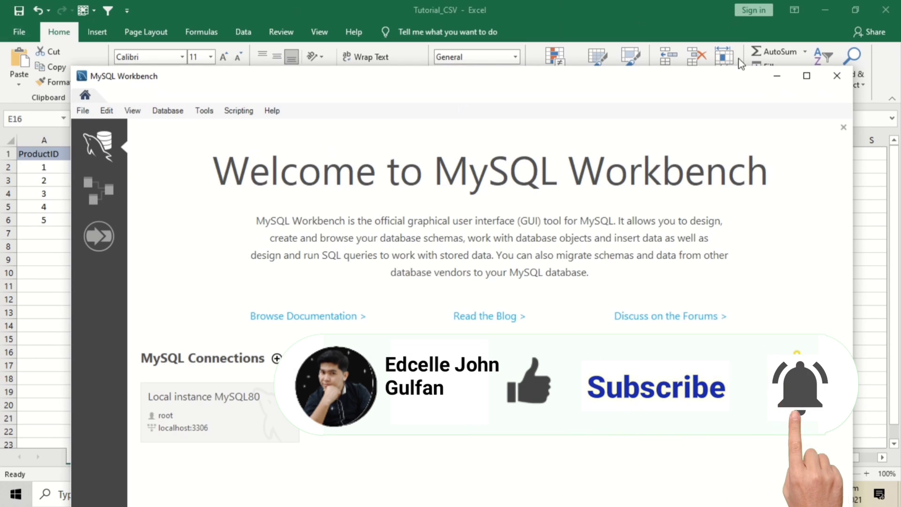
{"action": "left_click", "coordinate": [806, 75]}
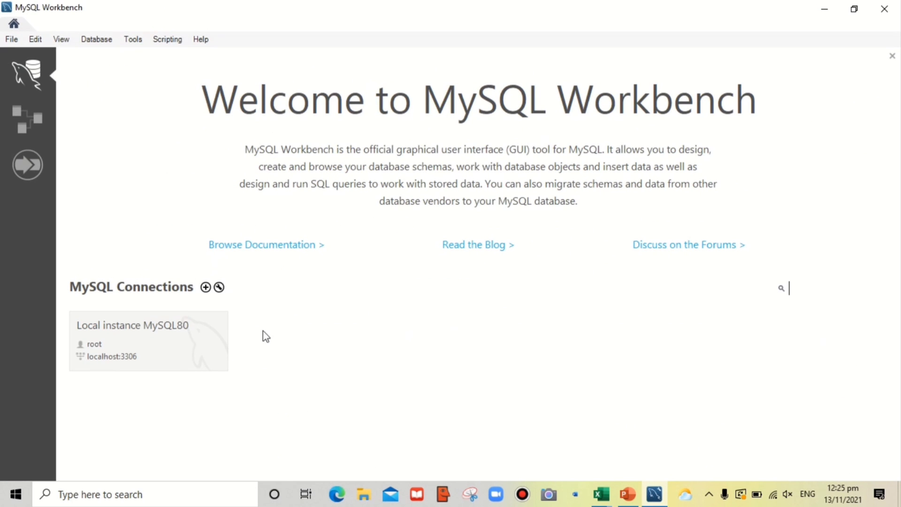
{"action": "left_click", "coordinate": [133, 345]}
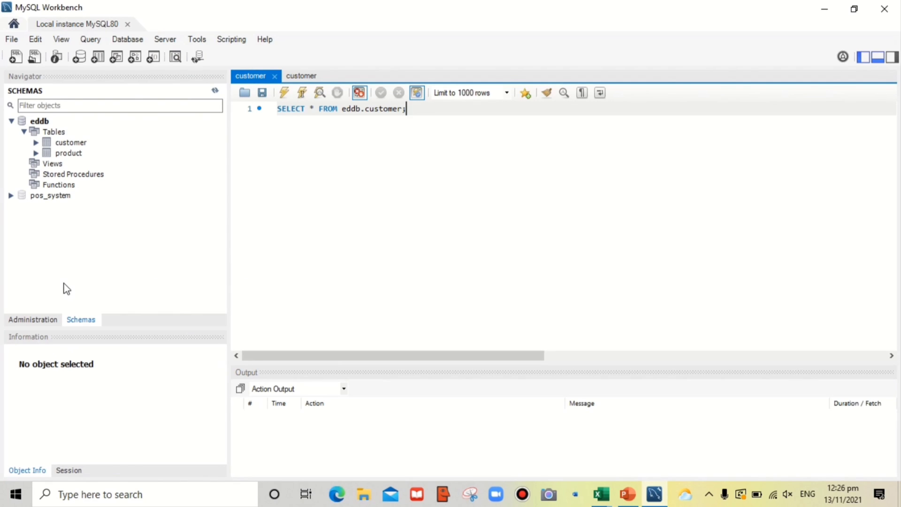
{"action": "left_click", "coordinate": [107, 284]}
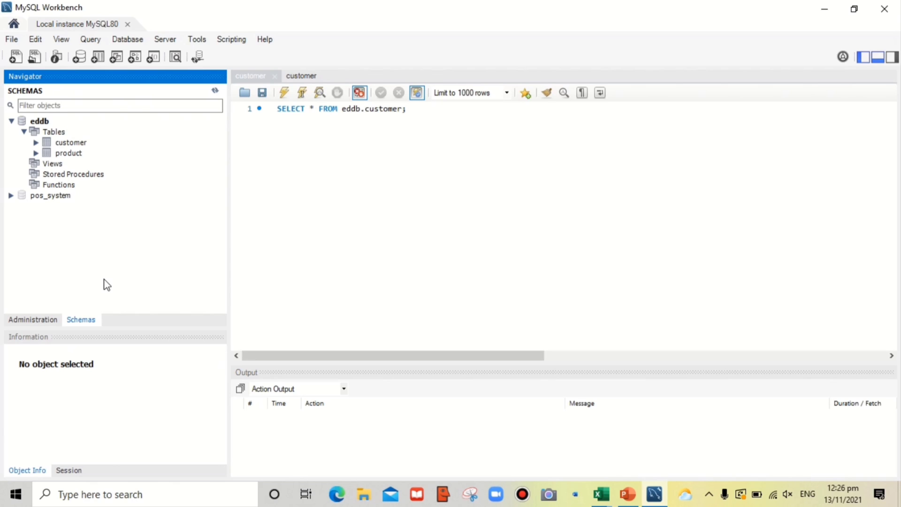
{"action": "right_click", "coordinate": [100, 246]}
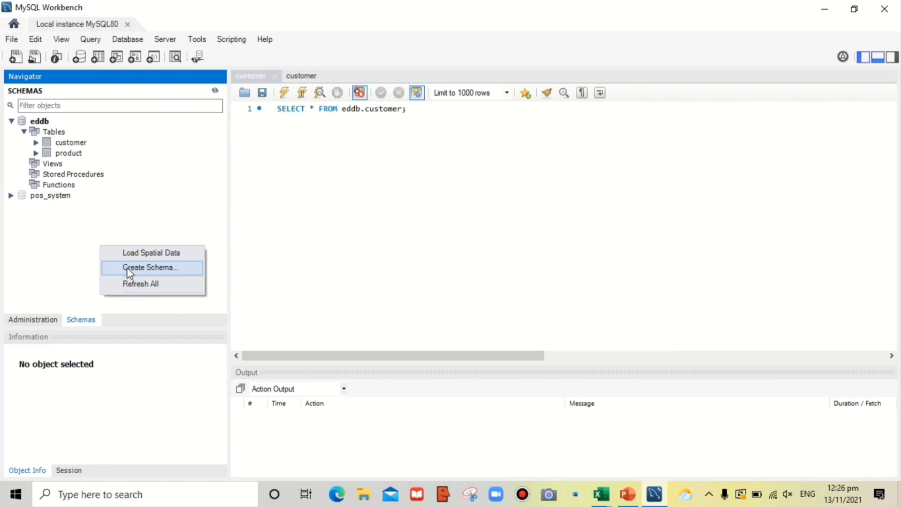
{"action": "left_click", "coordinate": [28, 249]}
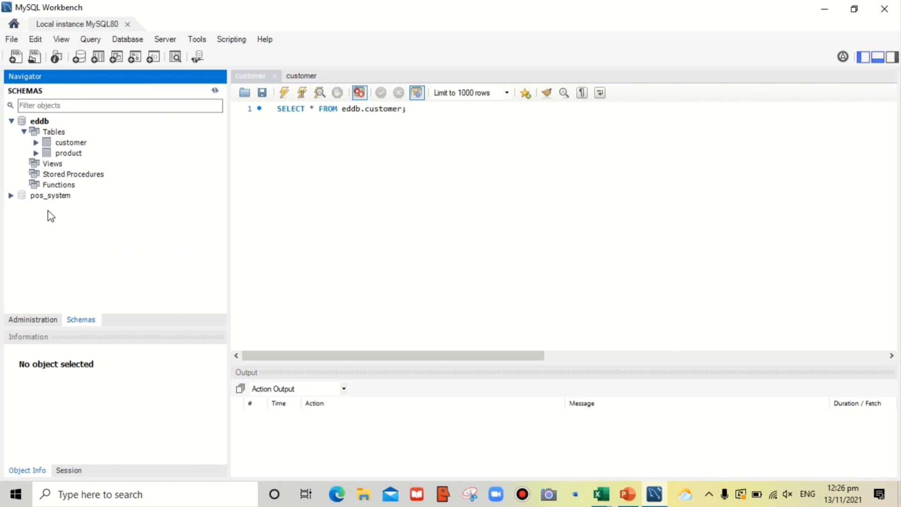
Start a new schema on the connected server and name it Producto
{"action": "left_click", "coordinate": [83, 58]}
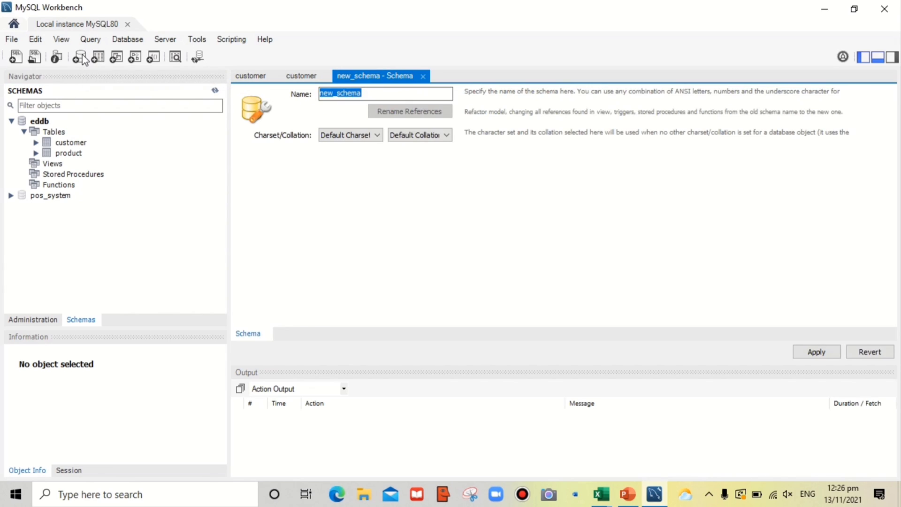
{"action": "left_click", "coordinate": [379, 98]}
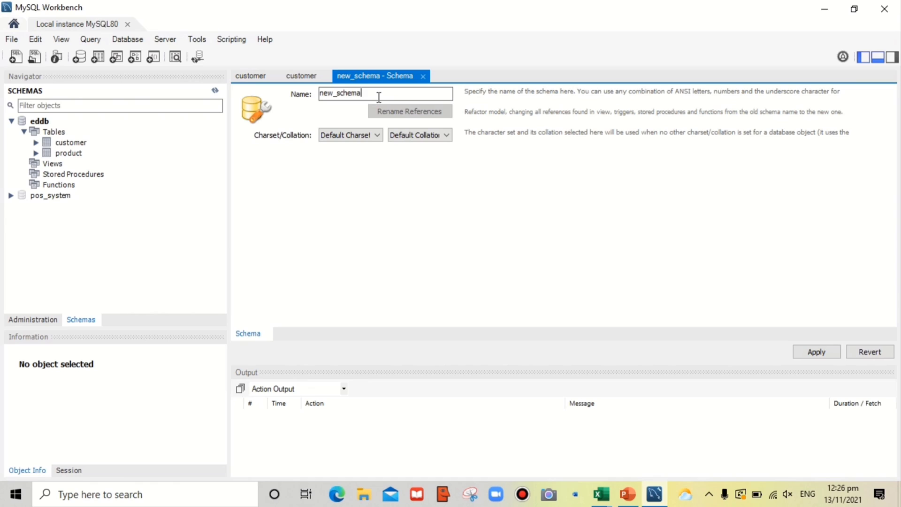
{"action": "key", "text": "BackSpace"}
{"action": "key", "text": "BackSpace"}
{"action": "key", "text": "BackSpace"}
{"action": "key", "text": "BackSpace"}
{"action": "key", "text": "BackSpace"}
{"action": "key", "text": "BackSpace"}
{"action": "key", "text": "BackSpace"}
{"action": "key", "text": "BackSpace"}
{"action": "key", "text": "BackSpace"}
{"action": "key", "text": "BackSpace"}
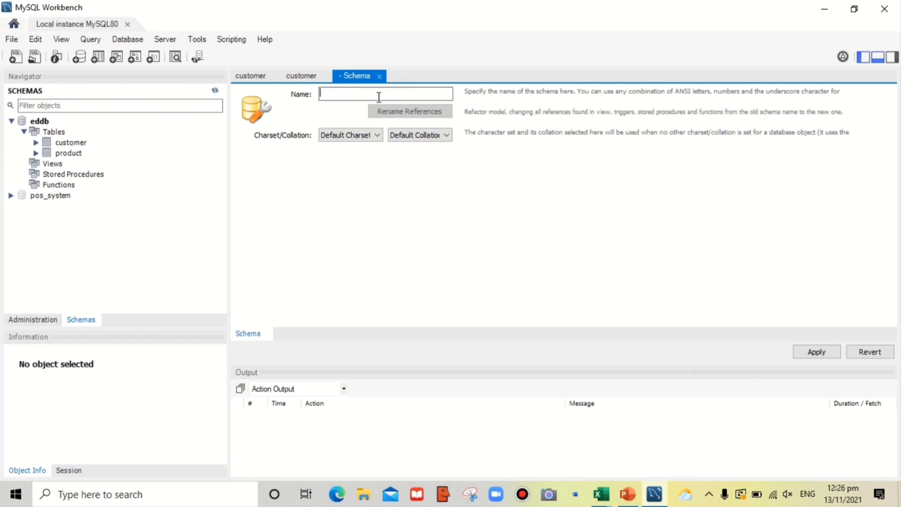
{"action": "type", "text": "Producto"}
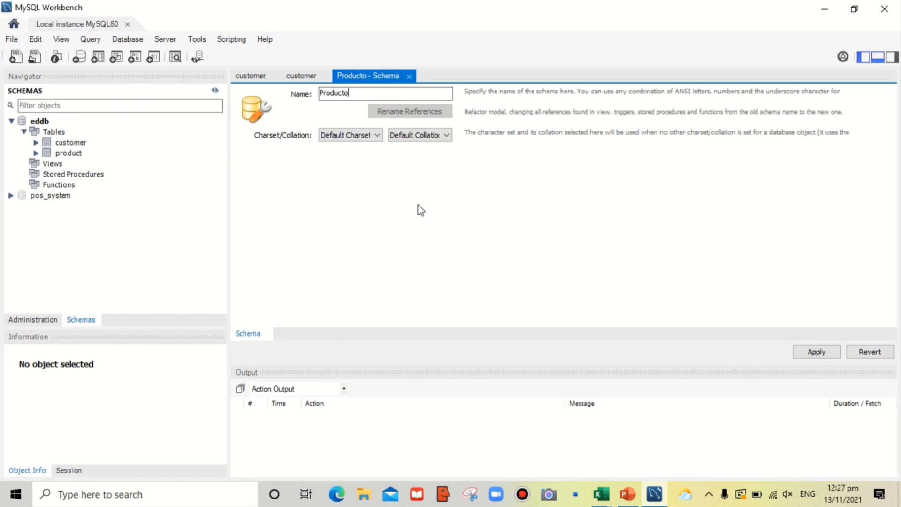
Apply the CREATE SCHEMA script for the new schema to the database and finish the script wizard
{"action": "left_click", "coordinate": [816, 352]}
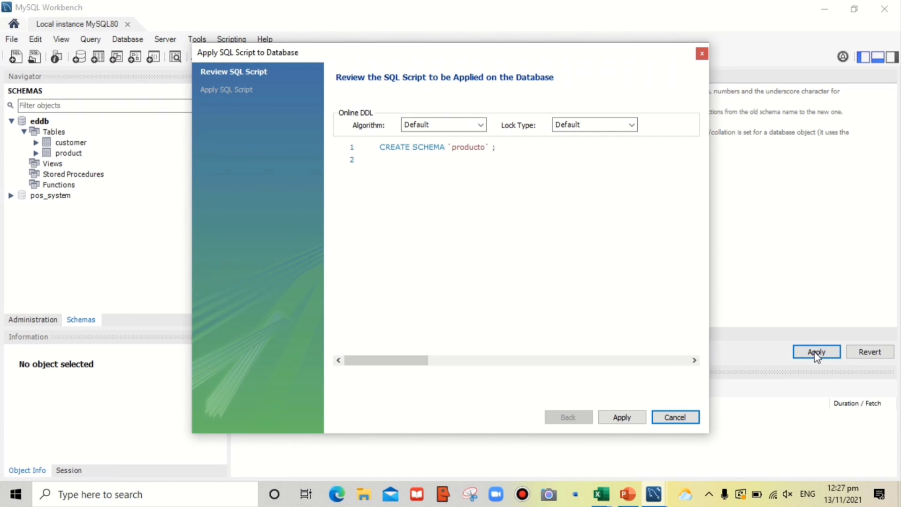
{"action": "left_click", "coordinate": [622, 417]}
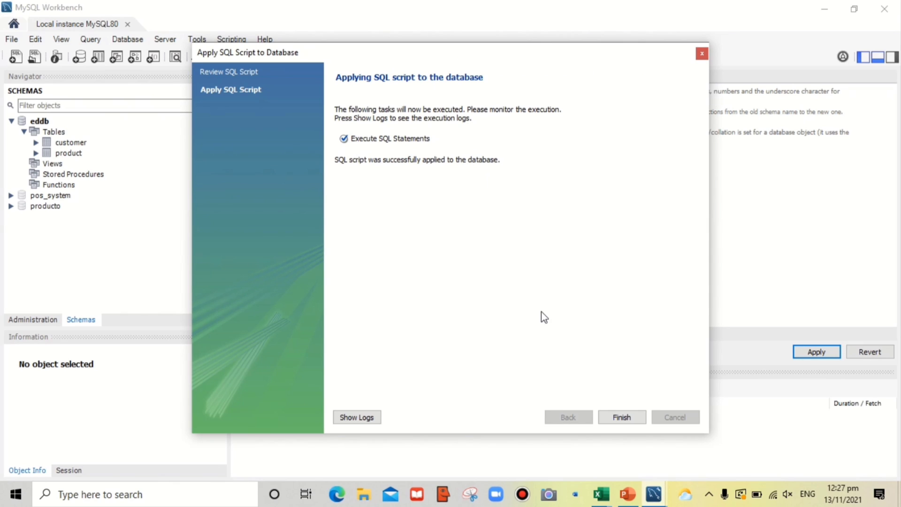
{"action": "left_click", "coordinate": [618, 419]}
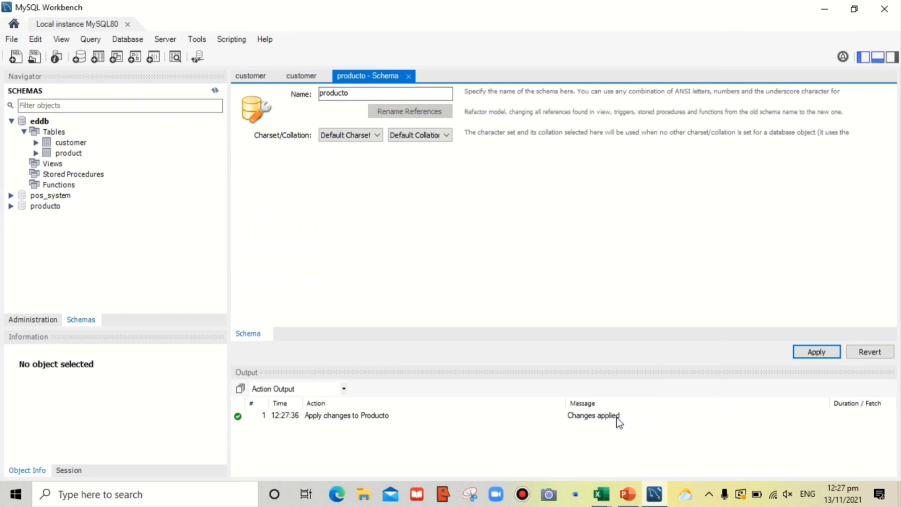
Expand the producto schema and start the Table Data Import Wizard for its tables
{"action": "left_click", "coordinate": [38, 208]}
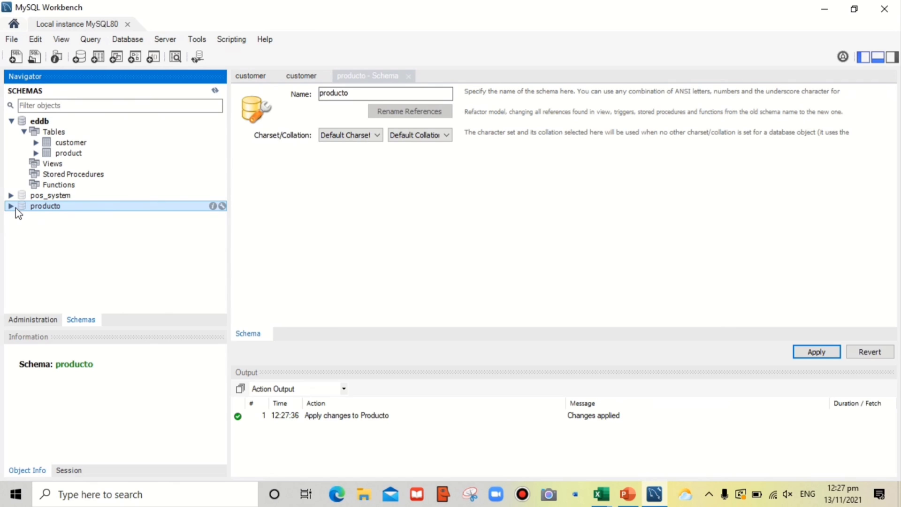
{"action": "left_click", "coordinate": [11, 206]}
{"action": "left_click", "coordinate": [49, 217]}
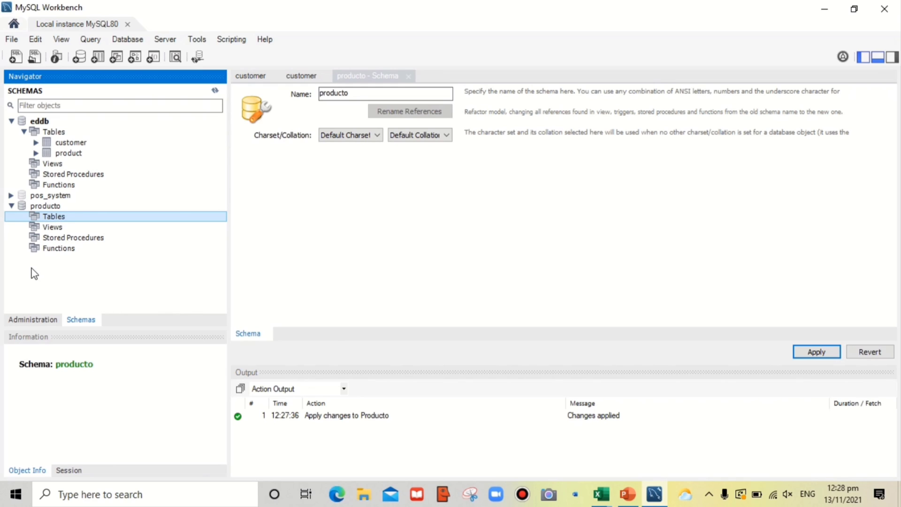
{"action": "right_click", "coordinate": [78, 221]}
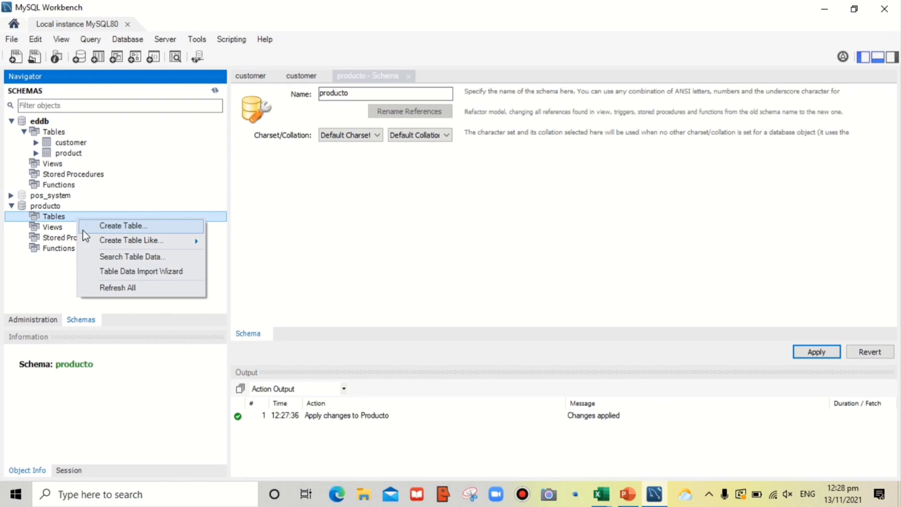
{"action": "left_click", "coordinate": [115, 274]}
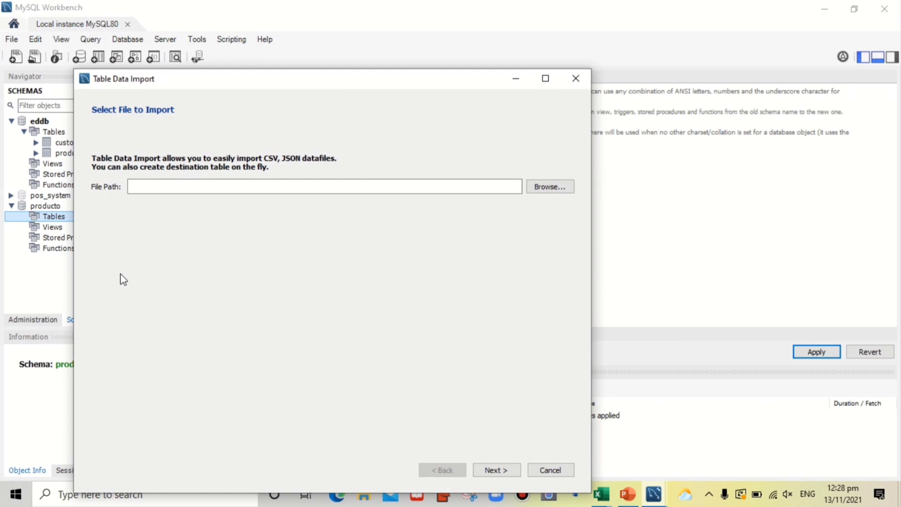
Choose Tutorial_CSV from the Desktop's SQL file folder as the file to import and continue to the destination settings
{"action": "left_click", "coordinate": [540, 193]}
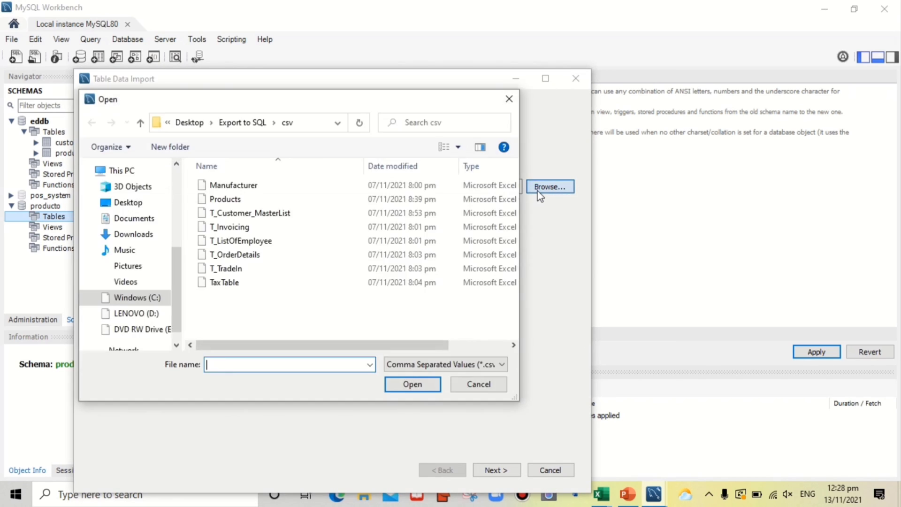
{"action": "left_click", "coordinate": [121, 206]}
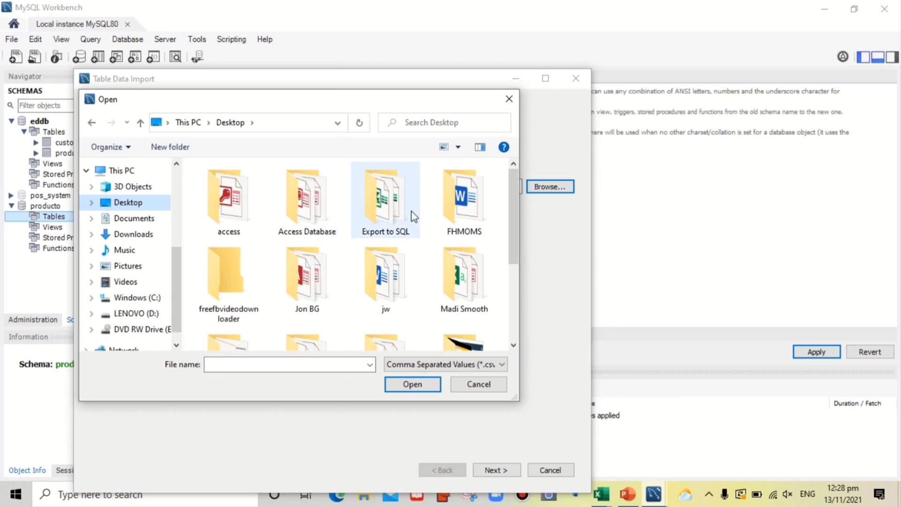
{"action": "left_click", "coordinate": [291, 272]}
{"action": "key", "text": "s"}
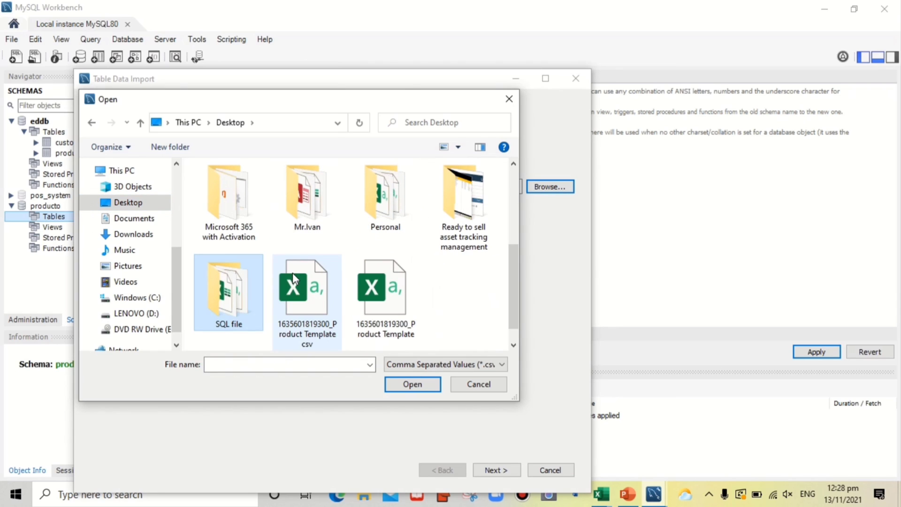
{"action": "double_click", "coordinate": [215, 292]}
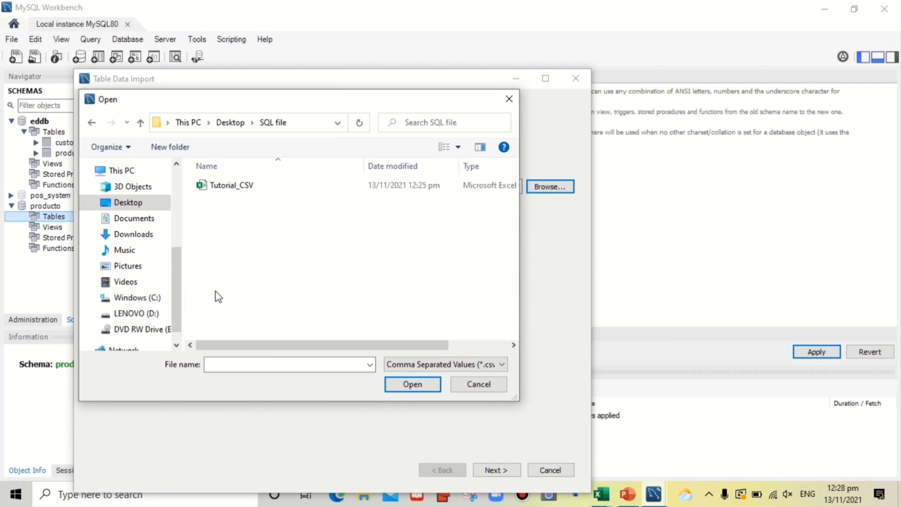
{"action": "left_click", "coordinate": [236, 186]}
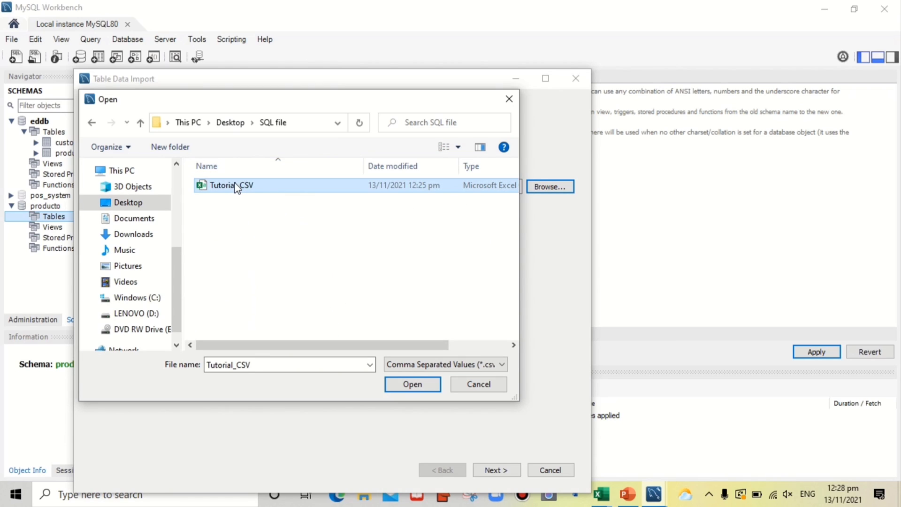
{"action": "left_click", "coordinate": [414, 390]}
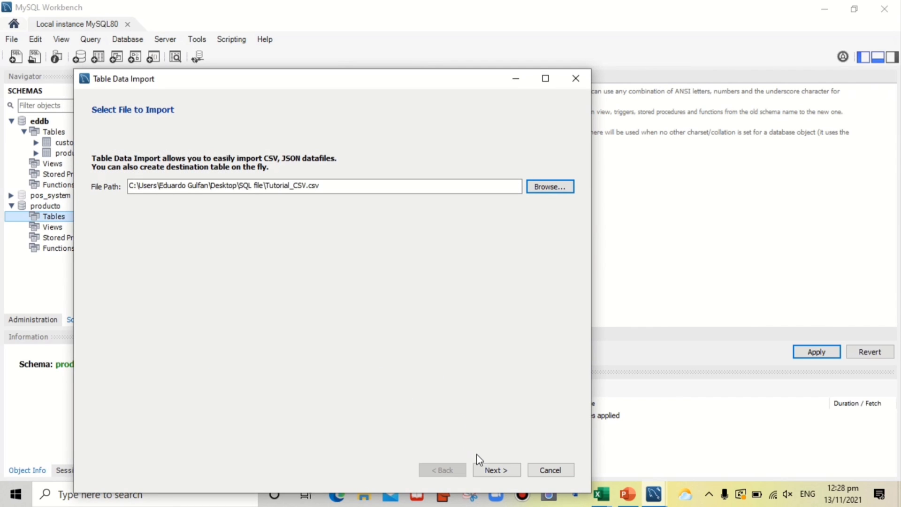
{"action": "left_click", "coordinate": [493, 469]}
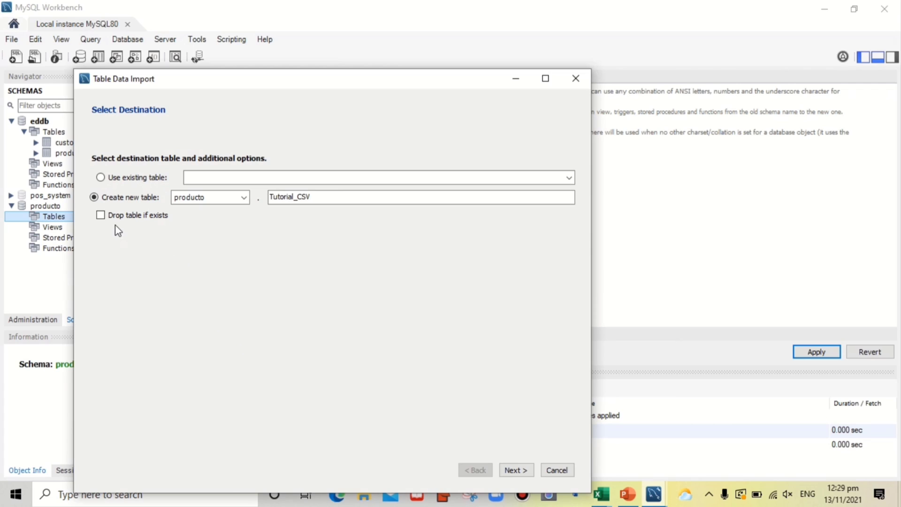
Import the data into a new table Tutorial_CSV in producto with Drop table if exists enabled, keeping the detected column settings
{"action": "left_click", "coordinate": [101, 215]}
{"action": "left_click", "coordinate": [506, 470]}
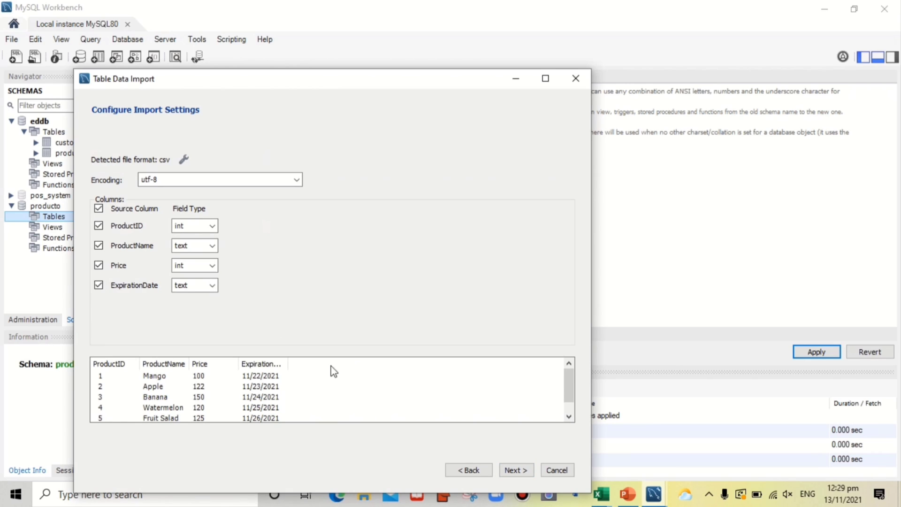
{"action": "left_click", "coordinate": [516, 470]}
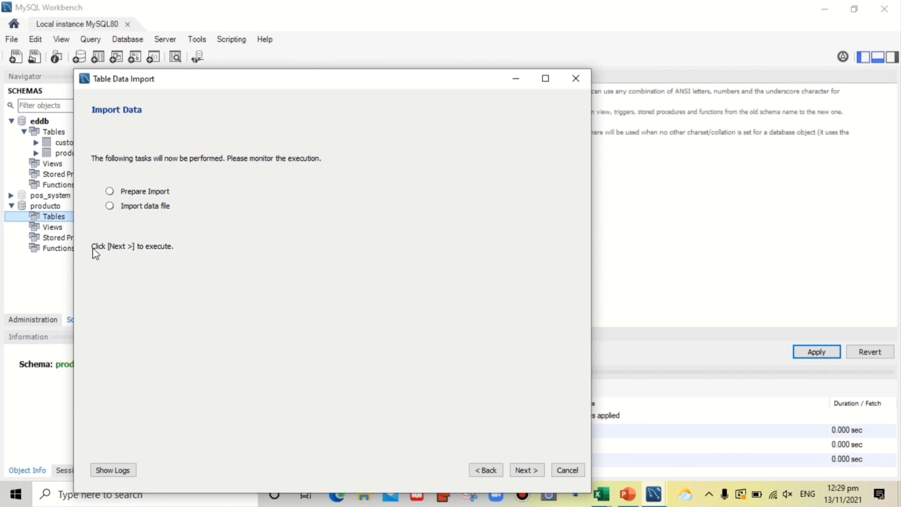
{"action": "left_click", "coordinate": [524, 473]}
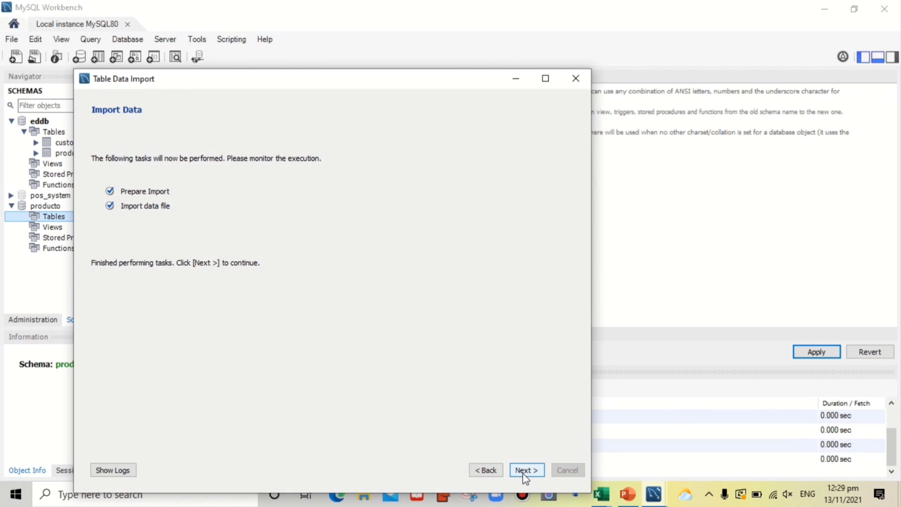
{"action": "left_click", "coordinate": [524, 473]}
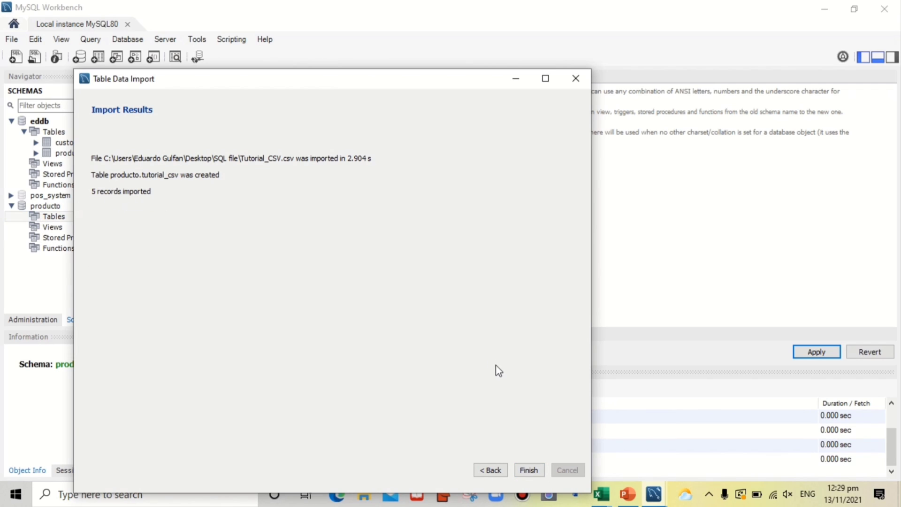
Close the completed data import wizard and refresh the producto schema's tables
{"action": "left_click", "coordinate": [528, 469]}
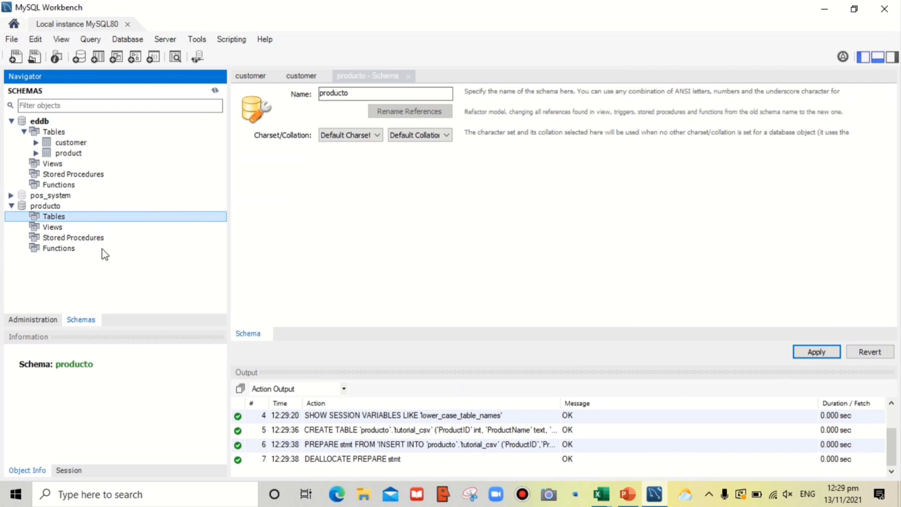
{"action": "right_click", "coordinate": [85, 217]}
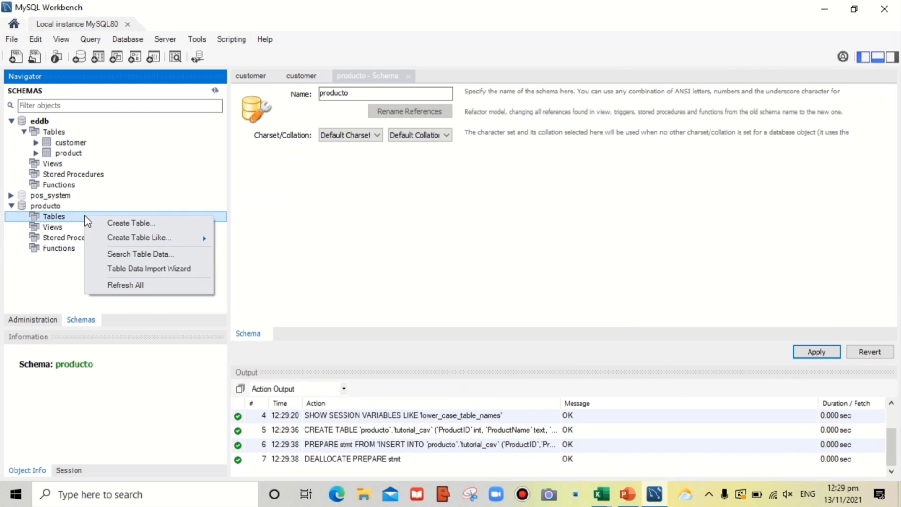
{"action": "left_click", "coordinate": [135, 285]}
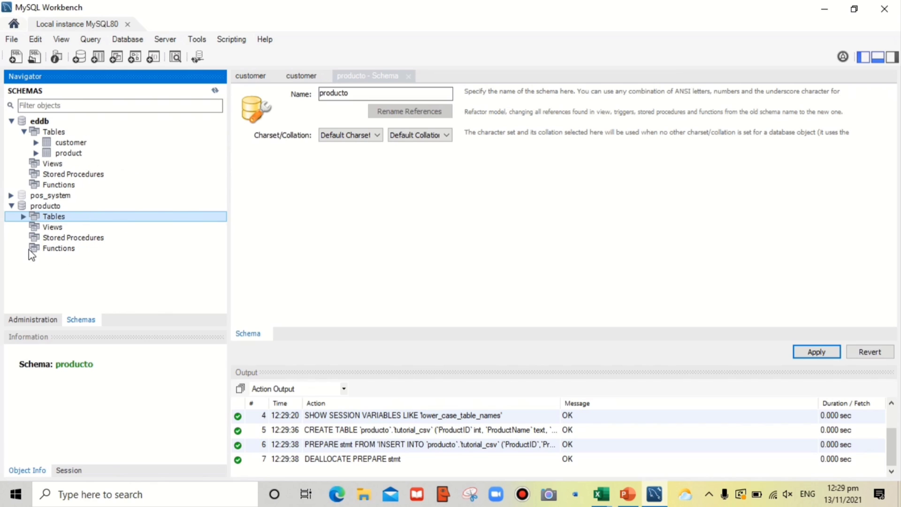
Expand the tables of producto and query all rows of the tutorial_csv table
{"action": "left_click", "coordinate": [24, 217]}
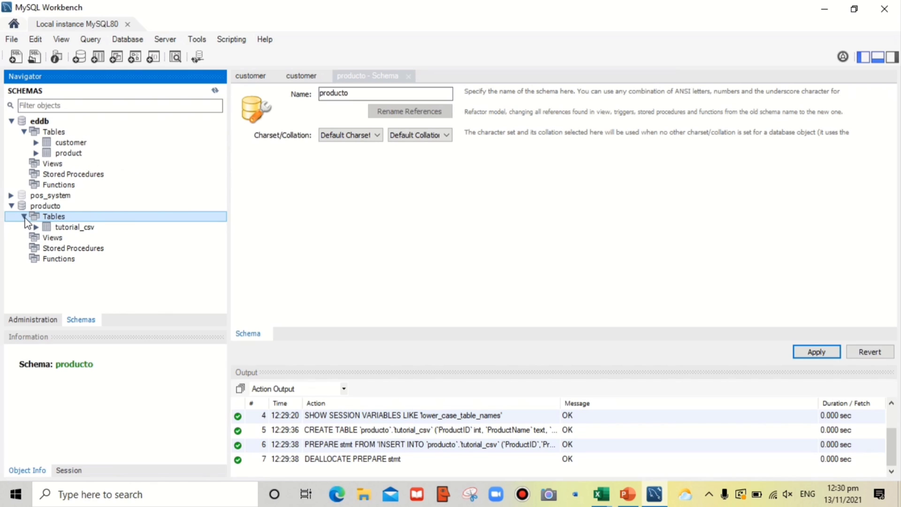
{"action": "left_click", "coordinate": [73, 230]}
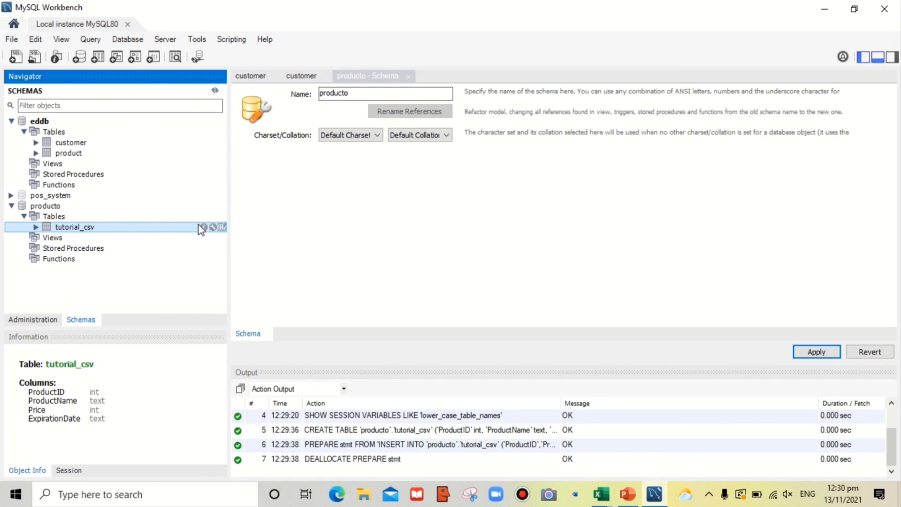
{"action": "left_click", "coordinate": [222, 227]}
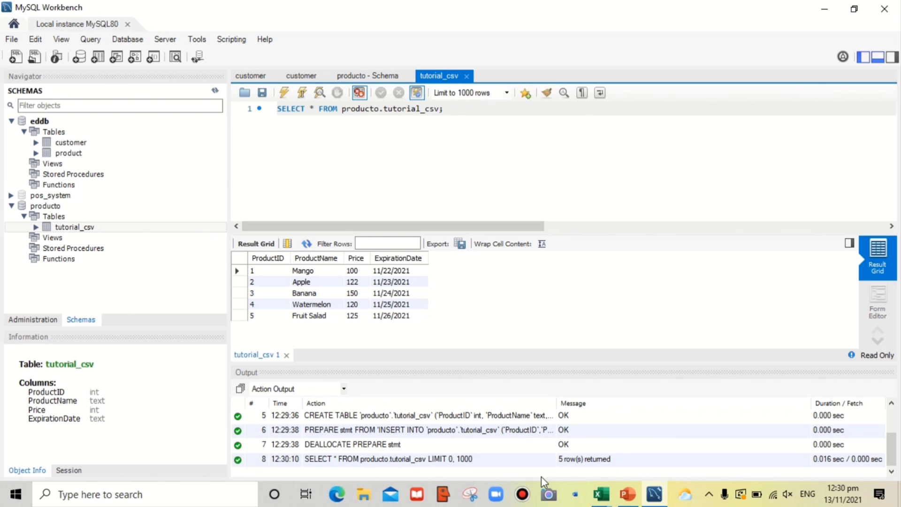
Switch to the Tutorial_CSV workbook in Excel to compare its product rows with the imported table, and return to MySQL Workbench
{"action": "left_click", "coordinate": [601, 493]}
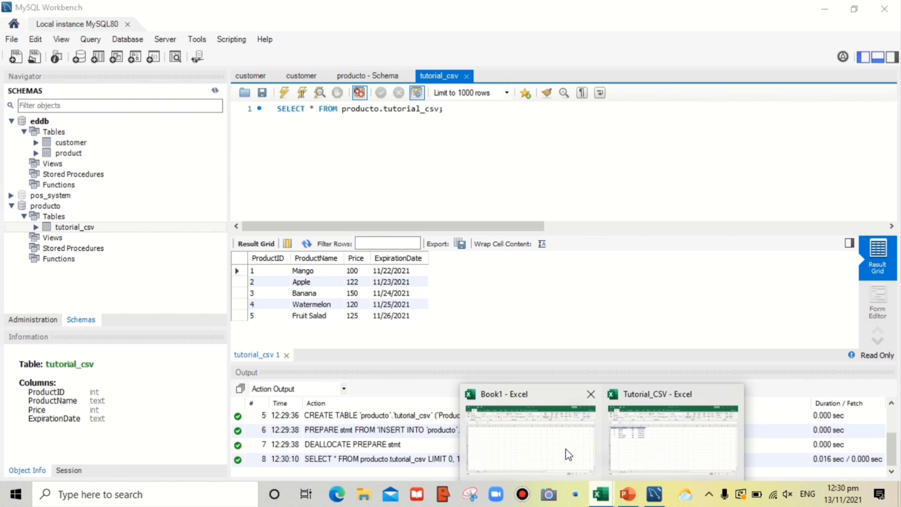
{"action": "left_click", "coordinate": [641, 439]}
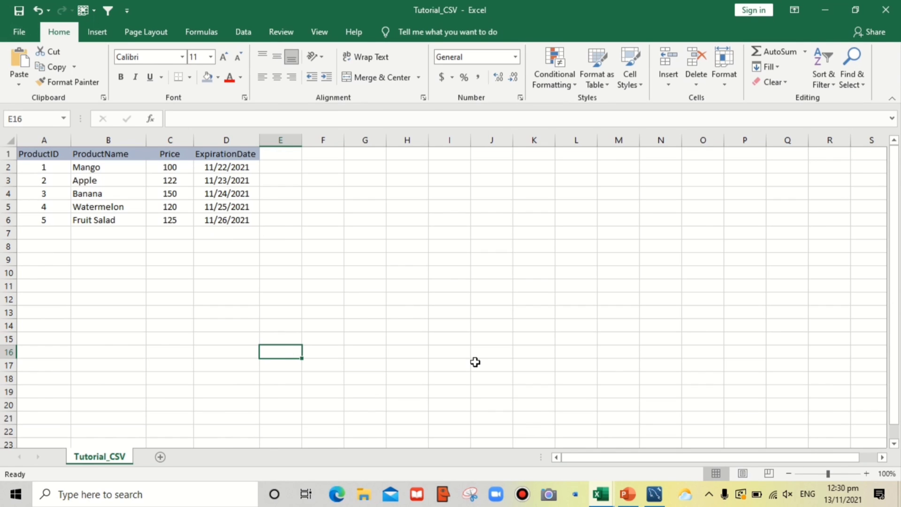
{"action": "key", "text": "alt+Tab"}
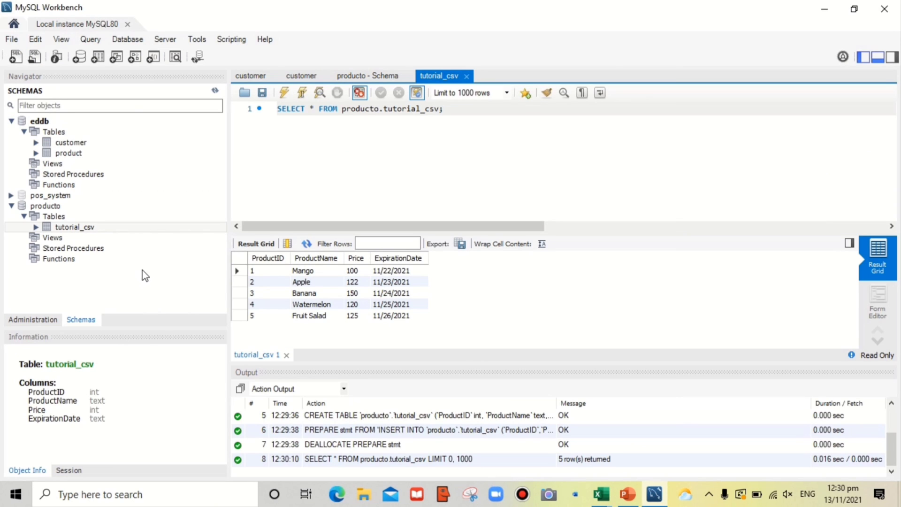